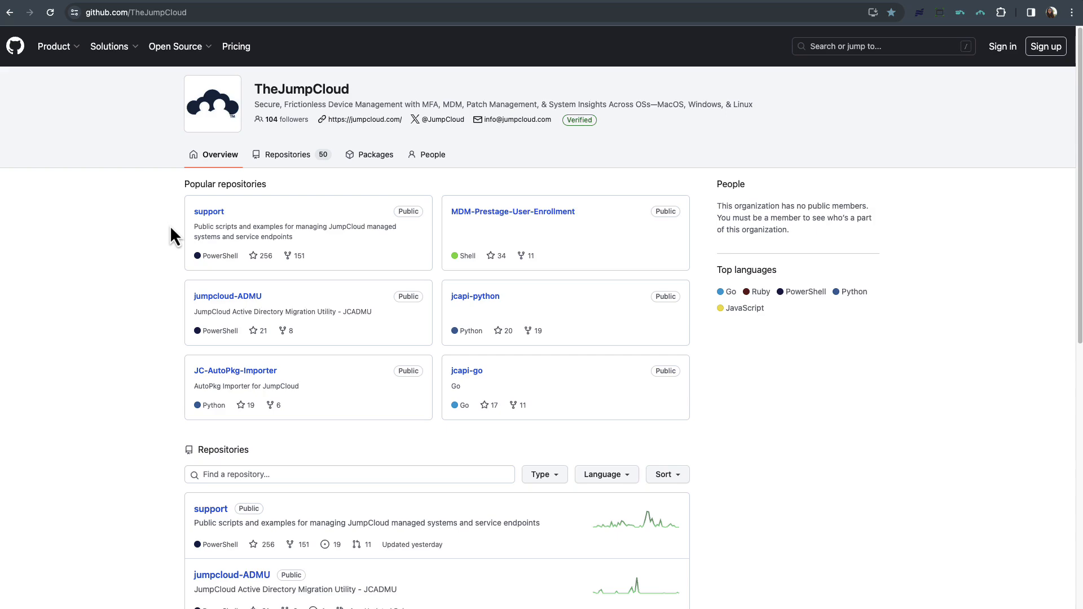
# Step: Open the JumpCloud Commands Gallery folder inside the PowerShell folder of the support repository
pyautogui.click(214, 213)
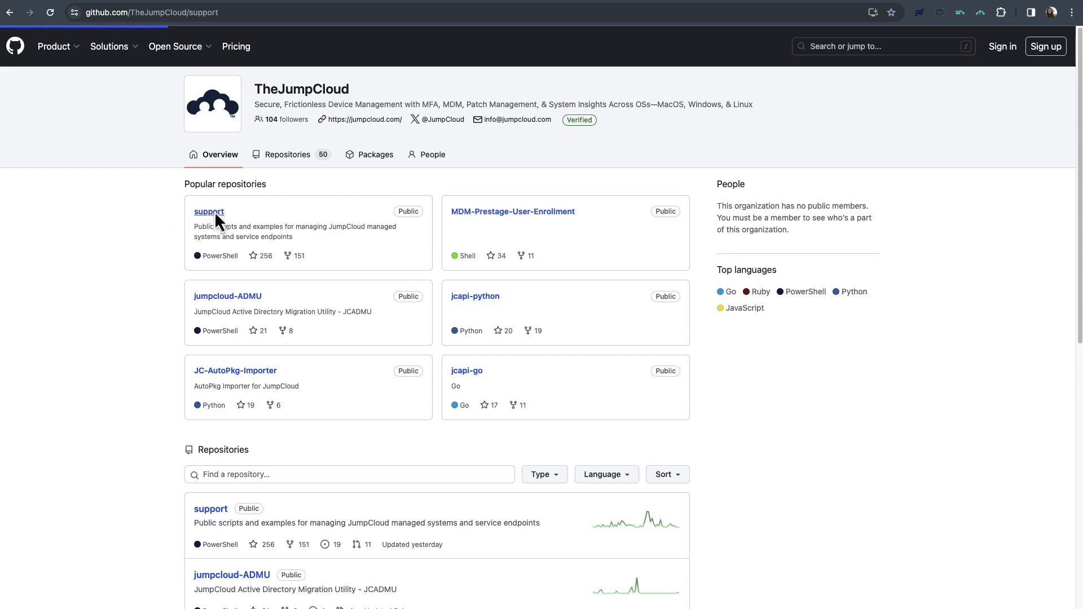
pyautogui.click(243, 375)
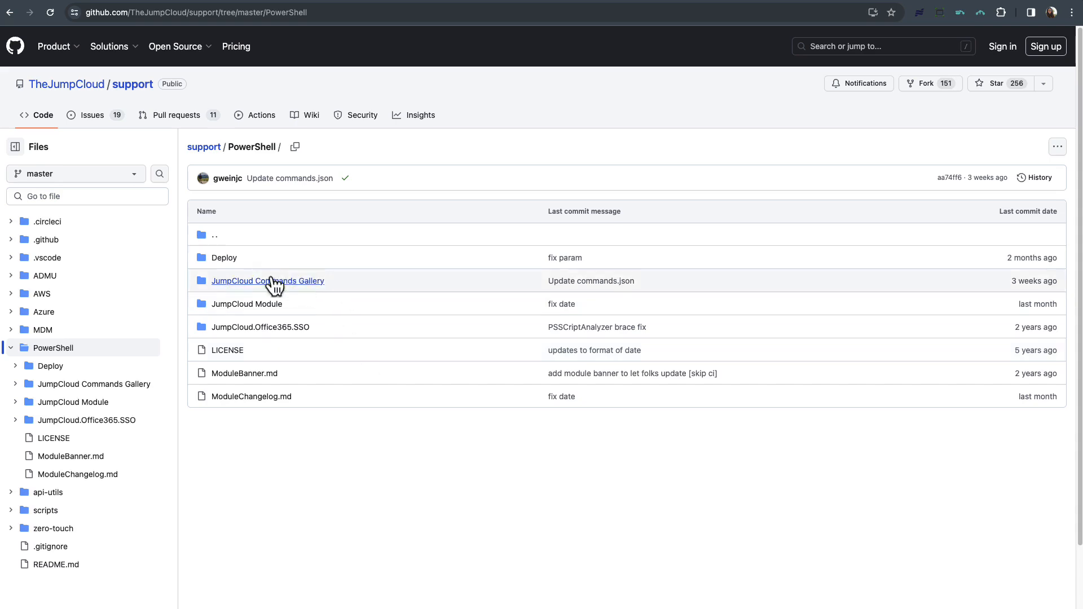
pyautogui.click(270, 280)
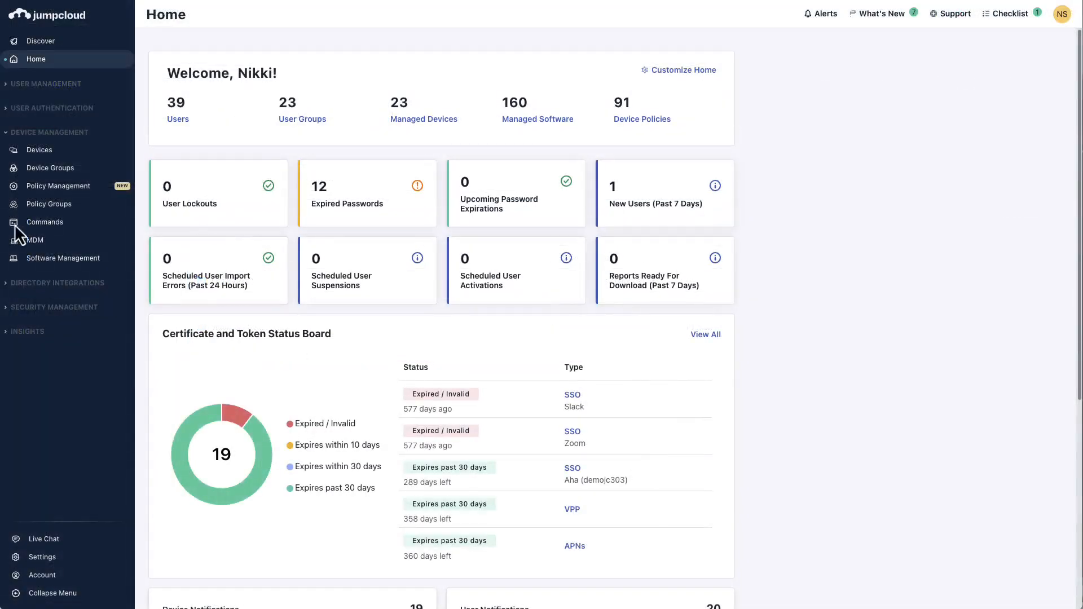
# Step: Switch to the JumpCloud admin console and start a new blank command in the device management commands
pyautogui.click(74, 230)
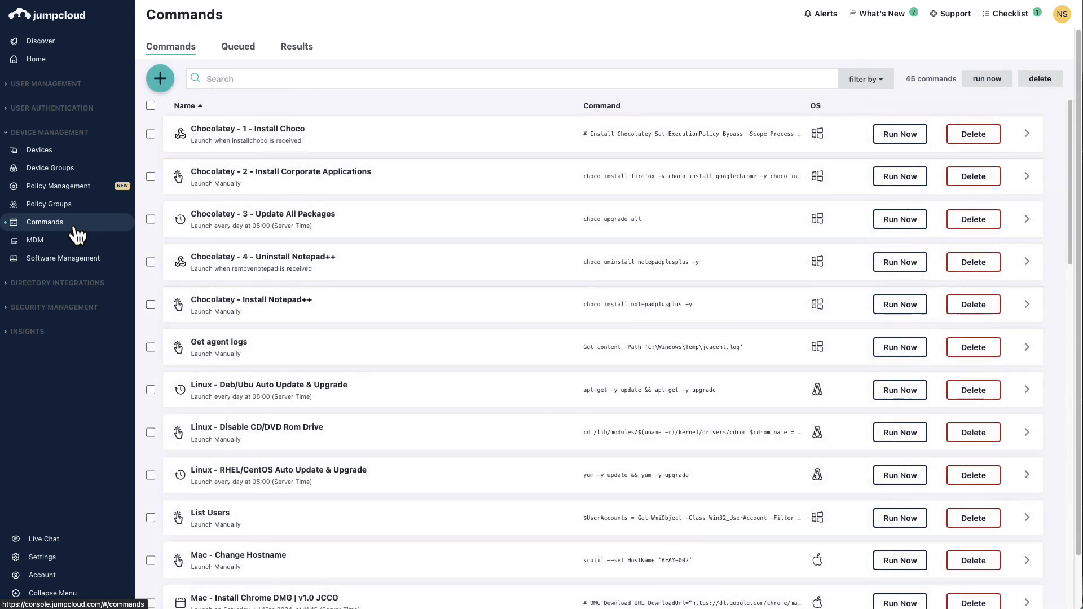
pyautogui.click(167, 72)
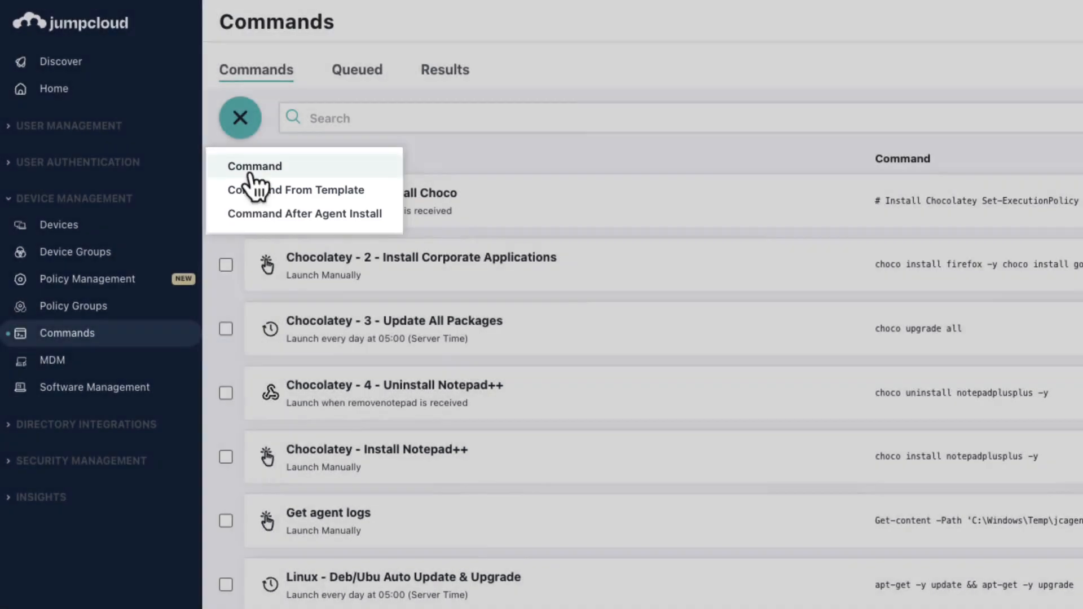
pyautogui.click(253, 167)
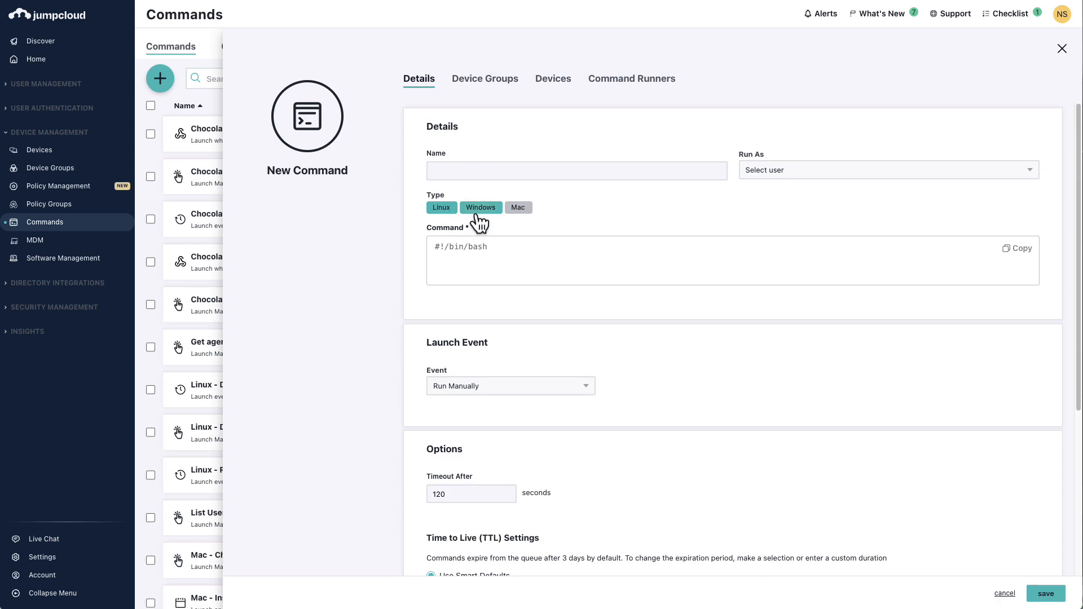
# Step: Examine the Run As user choices for a Mac command and the options offered for a Windows command
pyautogui.click(516, 208)
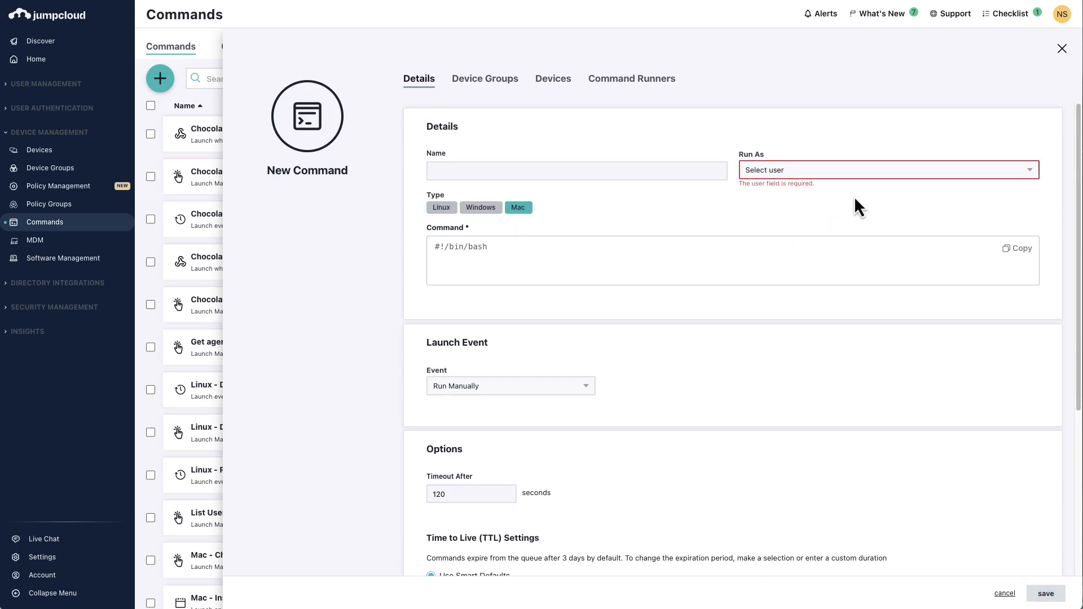
pyautogui.click(808, 172)
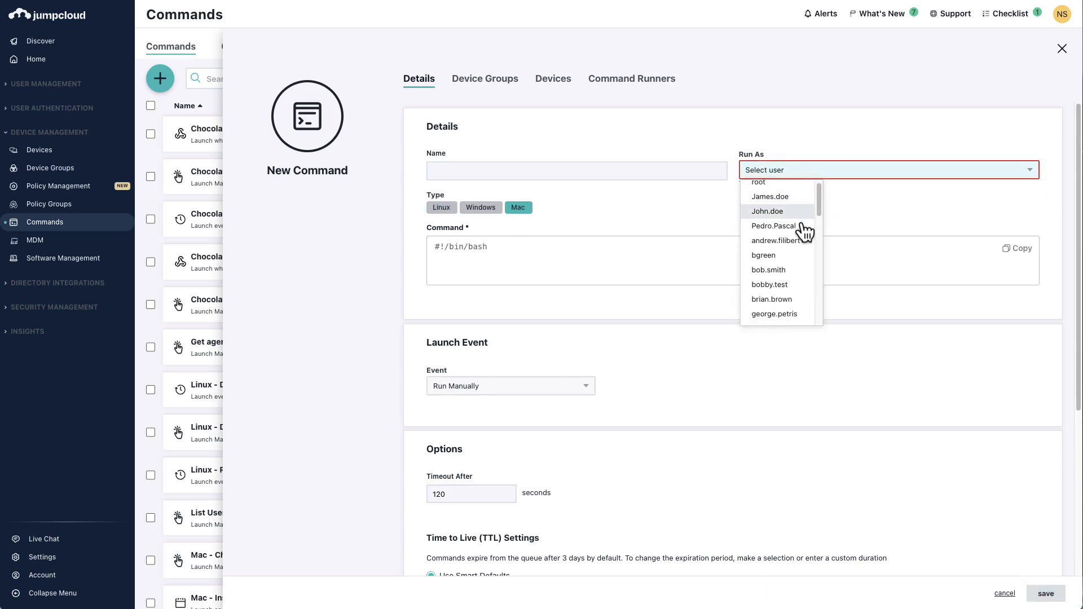
pyautogui.scroll(-2, 805, 231)
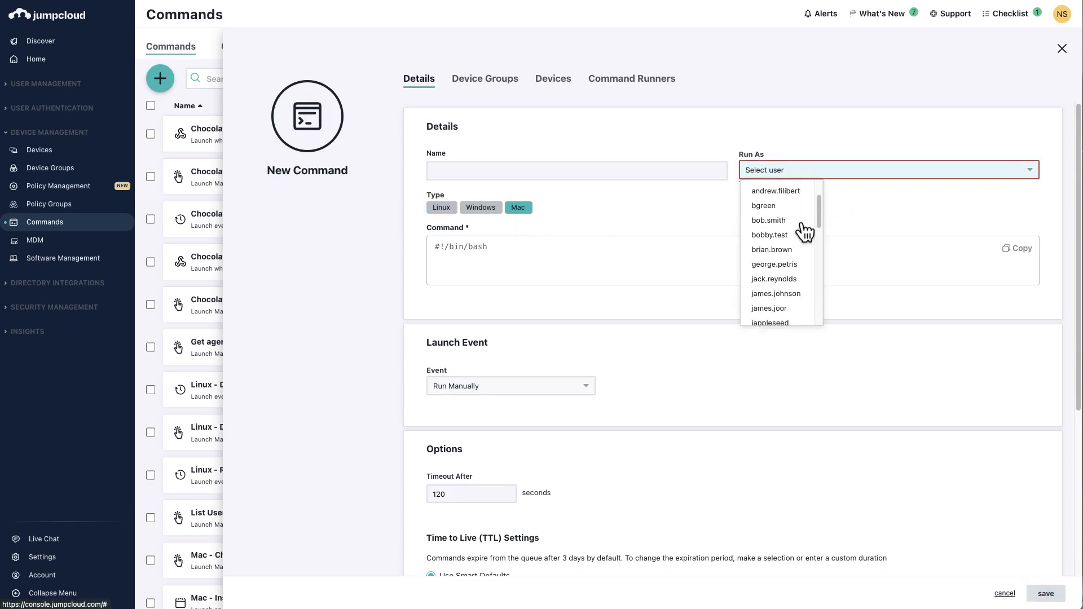
pyautogui.click(798, 174)
pyautogui.click(476, 210)
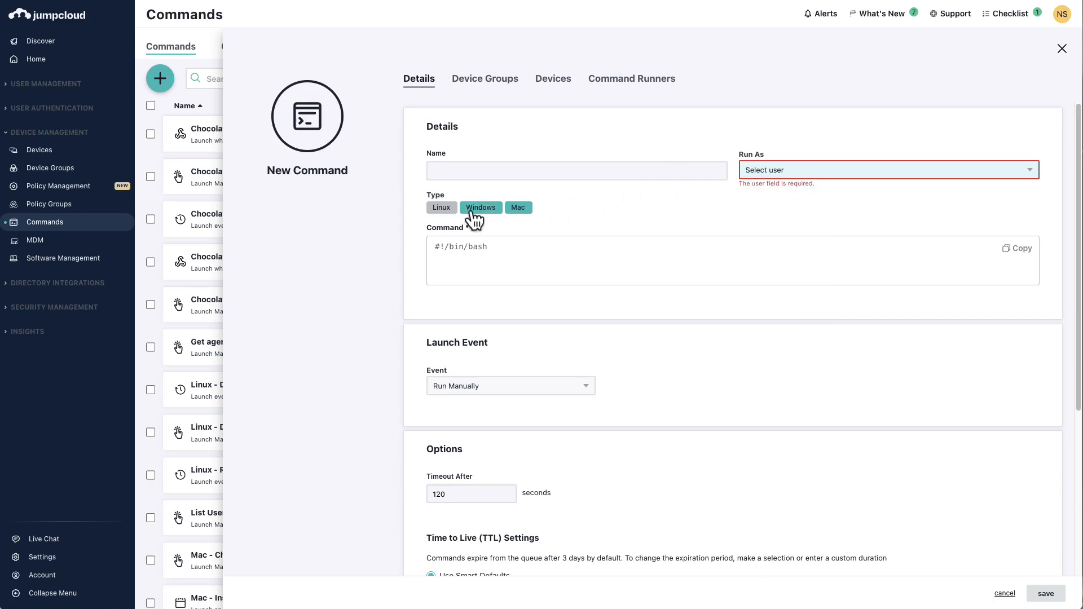
pyautogui.click(475, 212)
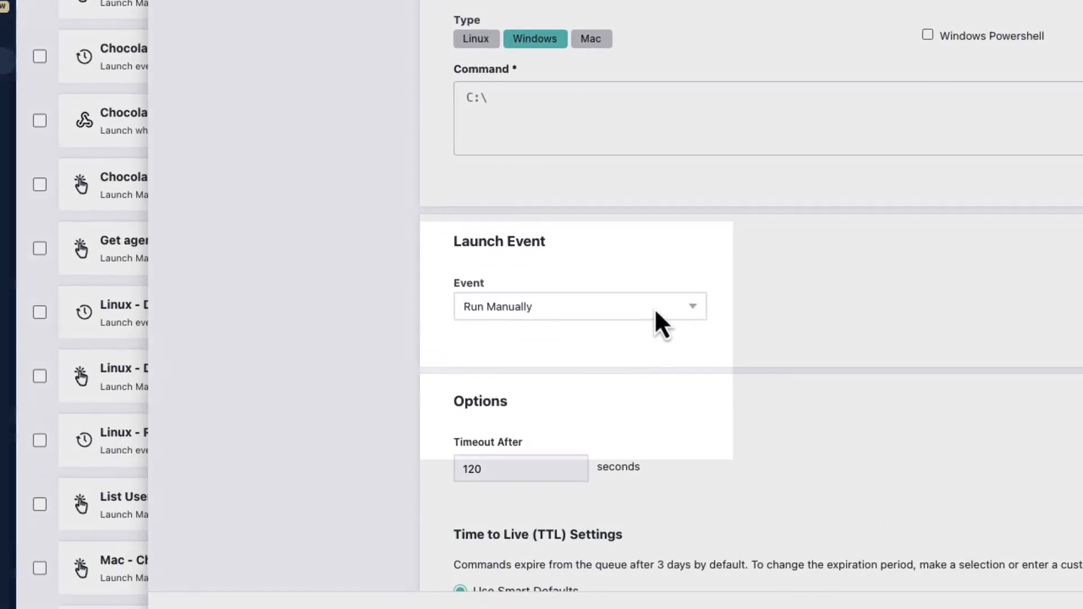
# Step: Examine the launch event choices and the Time to Live settings, including smart defaults and custom duration
pyautogui.click(637, 325)
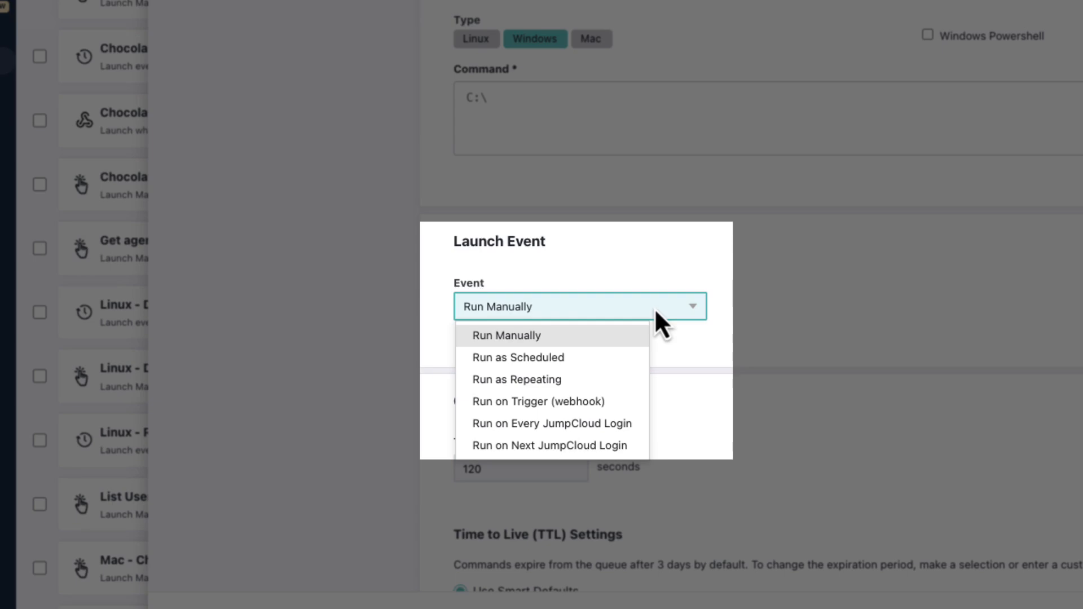
pyautogui.click(654, 308)
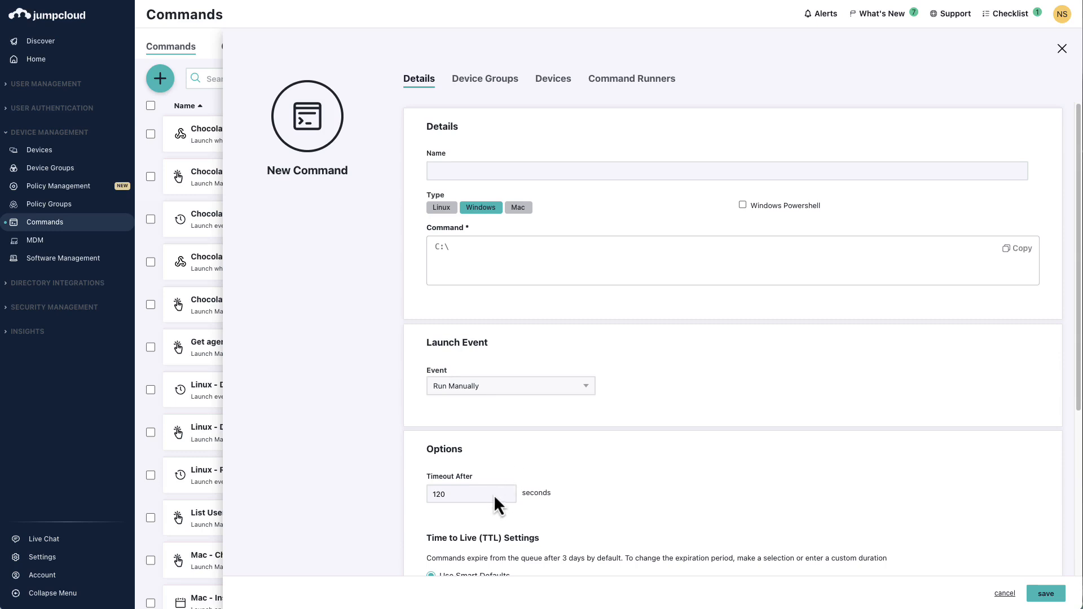
pyautogui.scroll(-3, 478, 507)
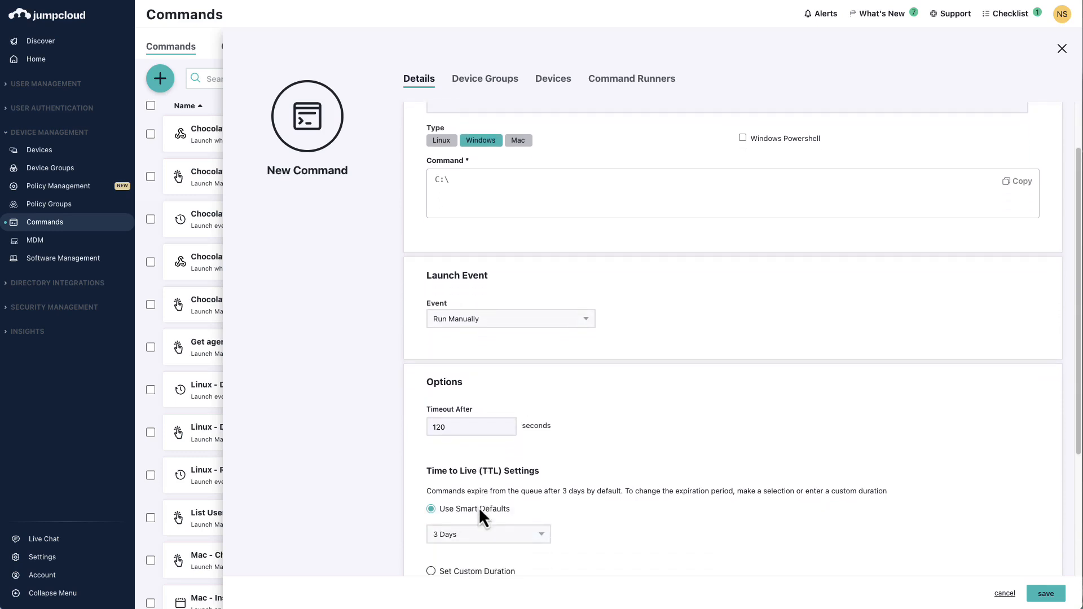
pyautogui.scroll(-1, 479, 507)
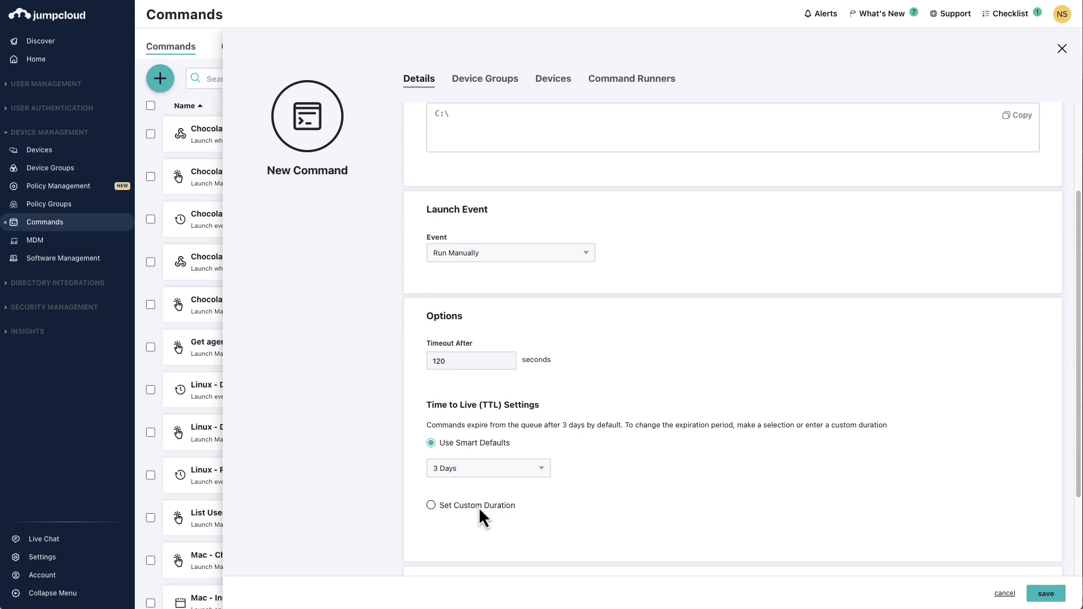
pyautogui.press('space')
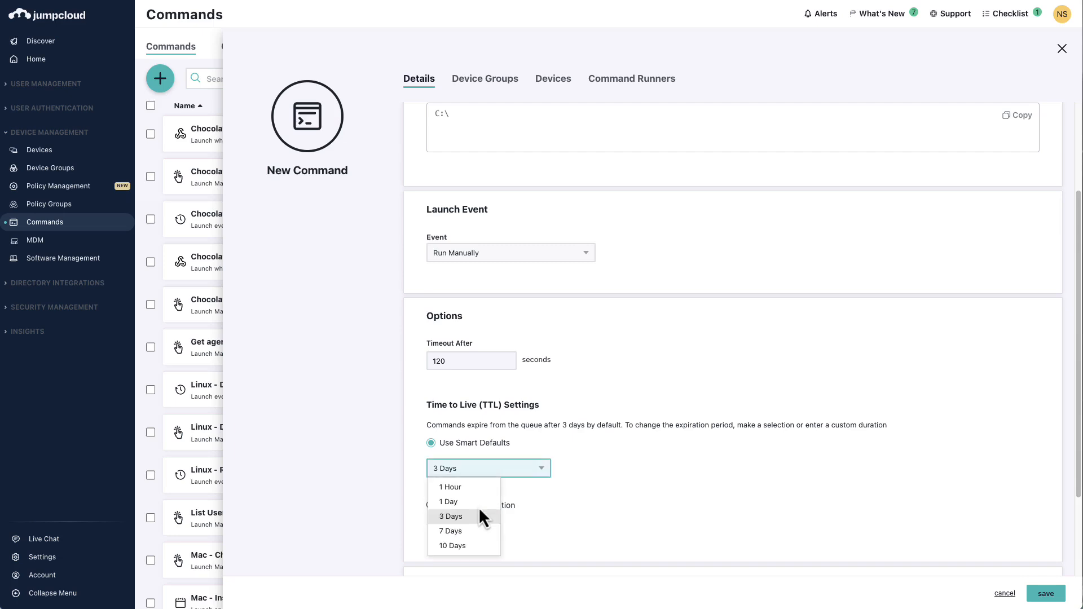
pyautogui.click(478, 506)
pyautogui.click(479, 507)
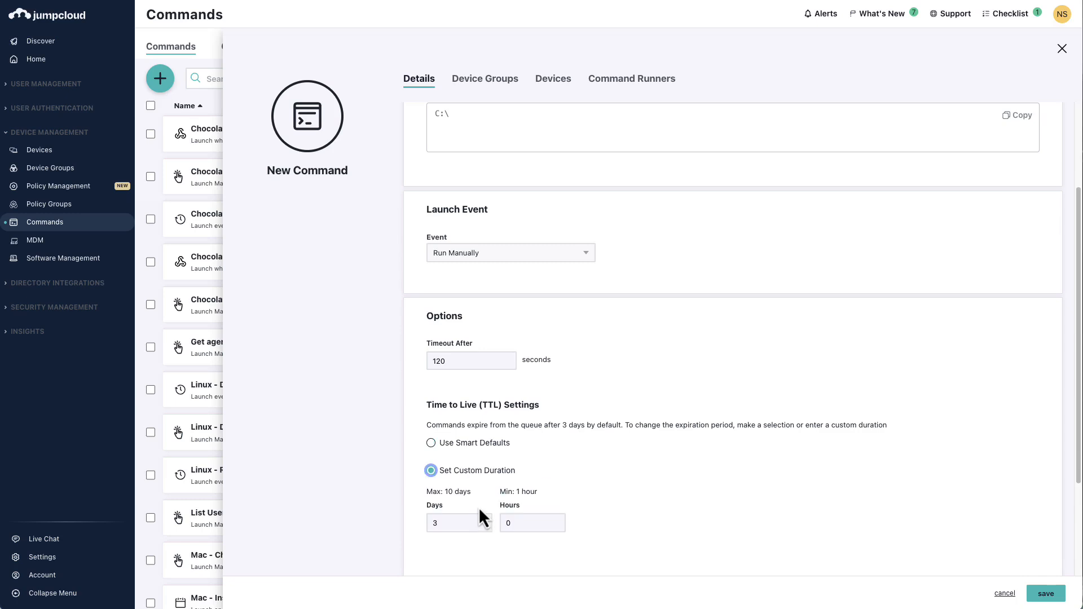
pyautogui.click(432, 443)
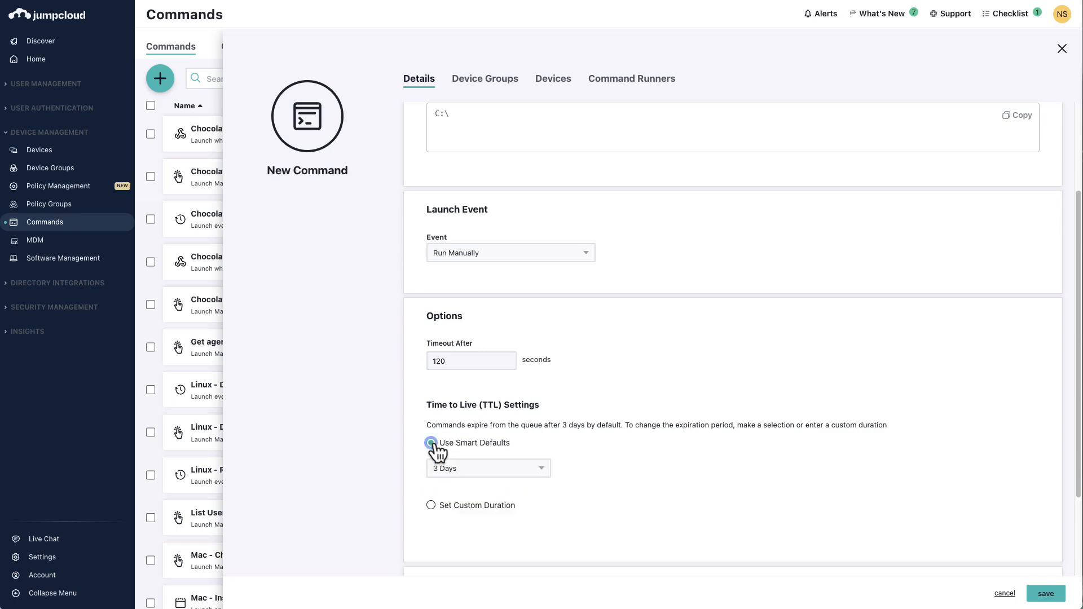
# Step: Examine the file upload option in the new command's Files section and return to the command details
pyautogui.scroll(-3, 441, 491)
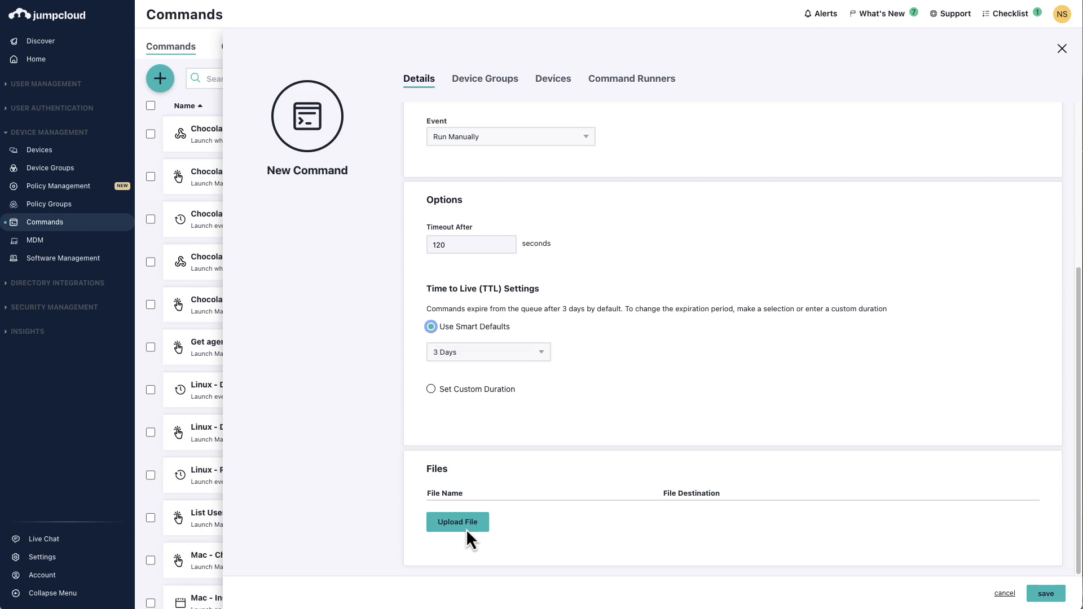
pyautogui.click(466, 529)
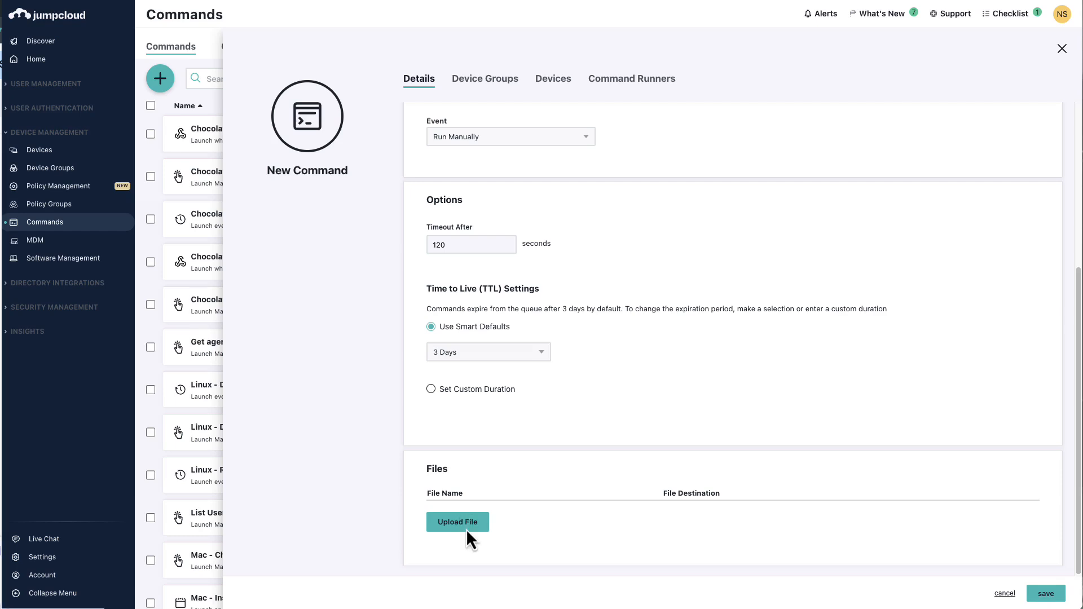
pyautogui.click(466, 529)
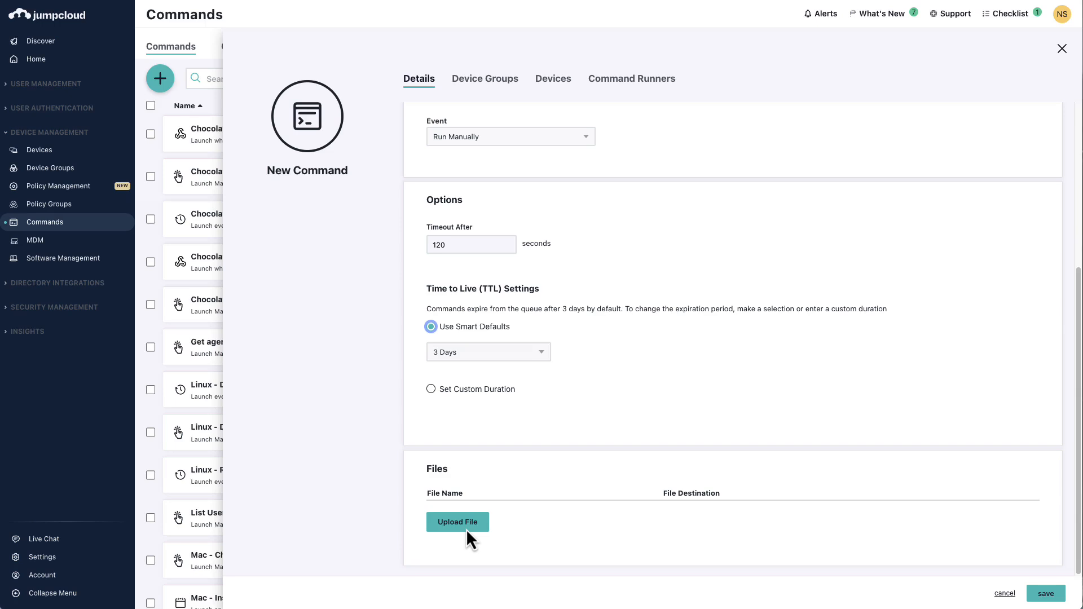
pyautogui.click(417, 414)
pyautogui.scroll(5, 418, 417)
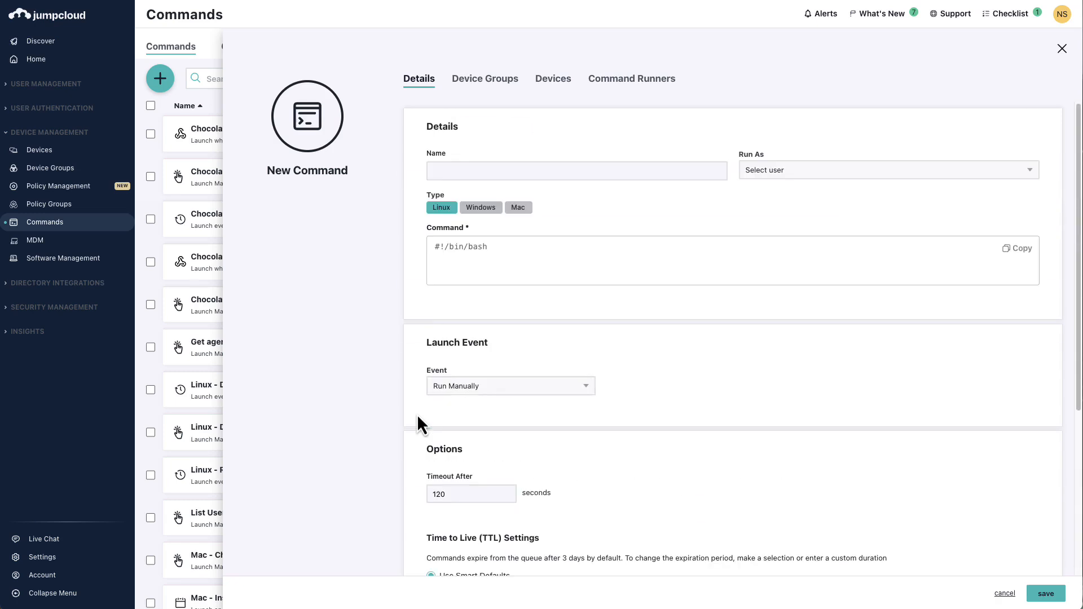
# Step: Set the type to Windows, name the command "Windows - List All Users | v1.0 JCCG" and enable Windows Powershell
pyautogui.click(481, 207)
pyautogui.click(475, 170)
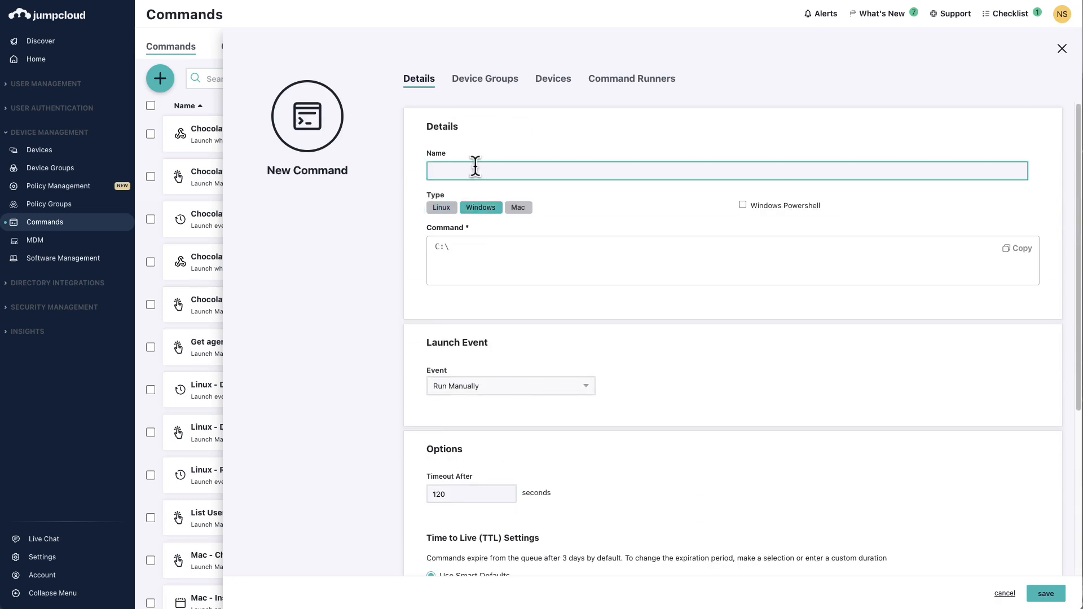
pyautogui.press('super+Tab')
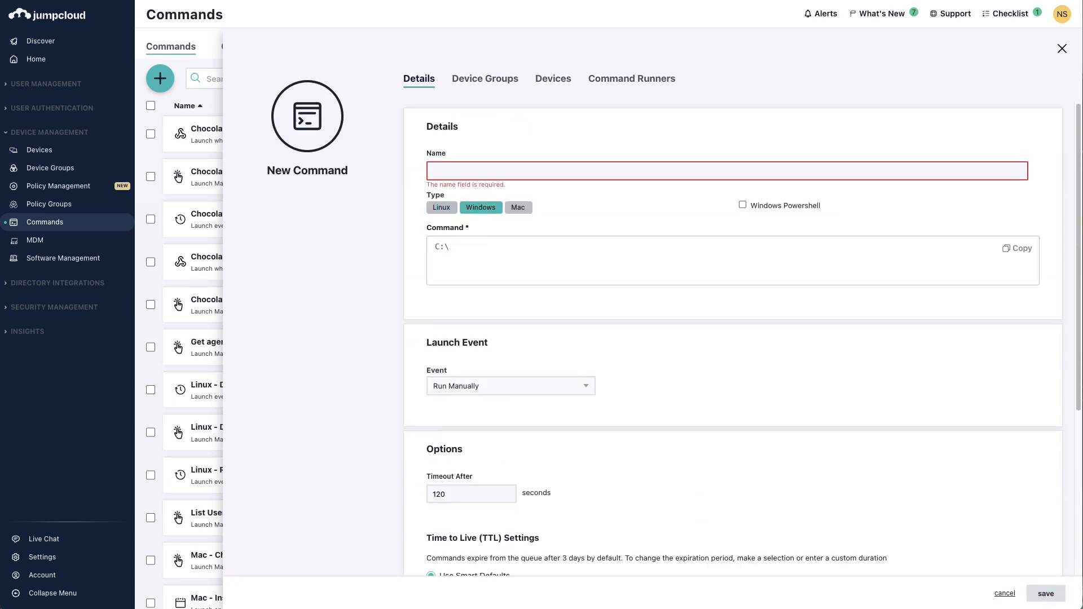
pyautogui.click(453, 171)
pyautogui.write('Windows - List All Users | v1.0 JCCG')
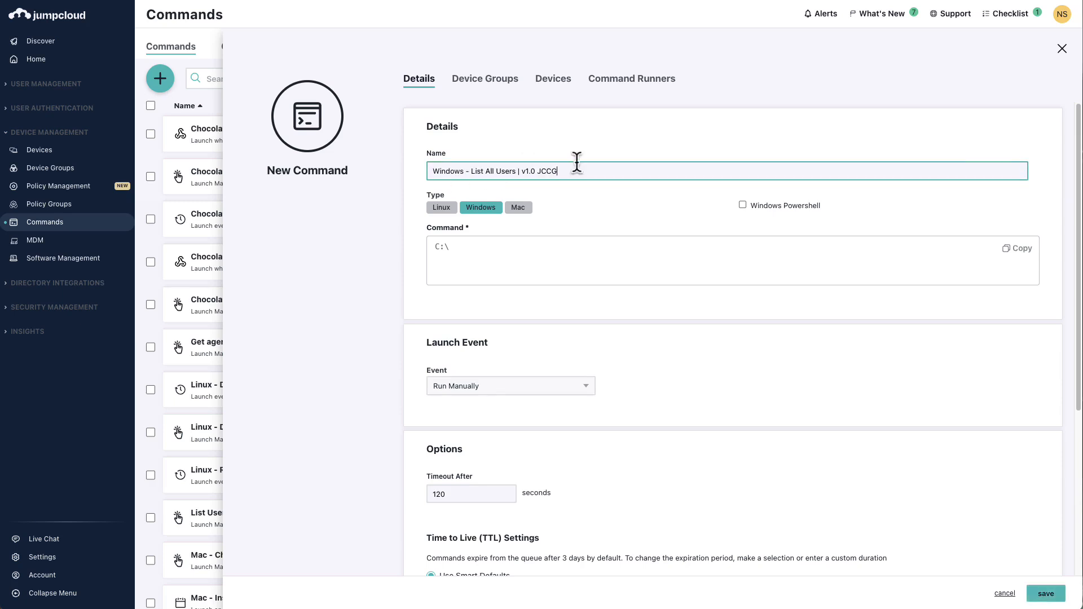
pyautogui.click(743, 205)
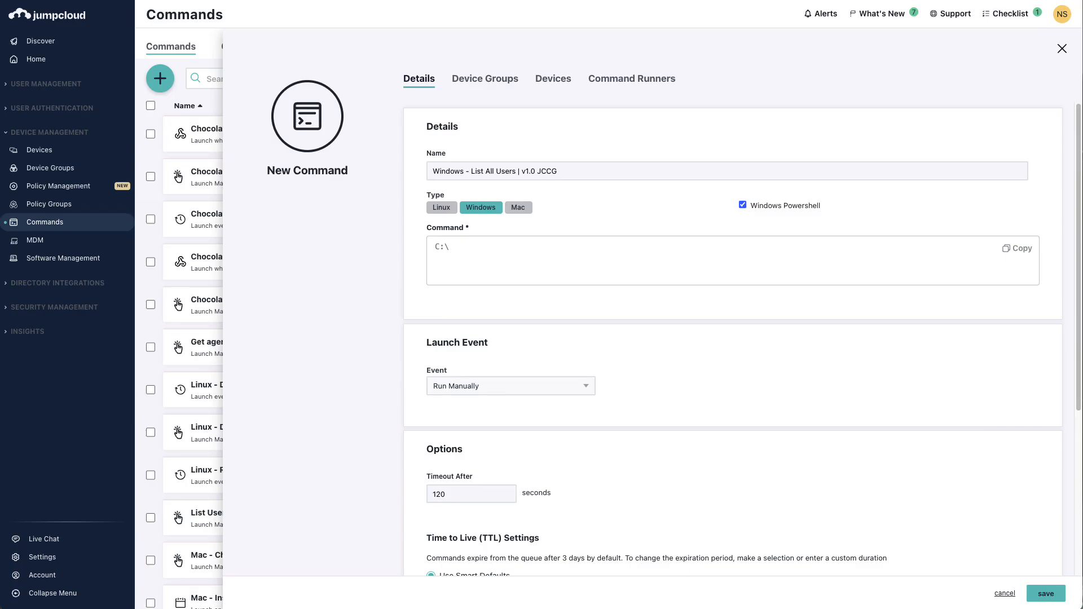
# Step: Copy the command code from the GitHub page "Windows - List All Users.md" and paste it as the new command's script
pyautogui.hotkey('ctrl', 'Tab')
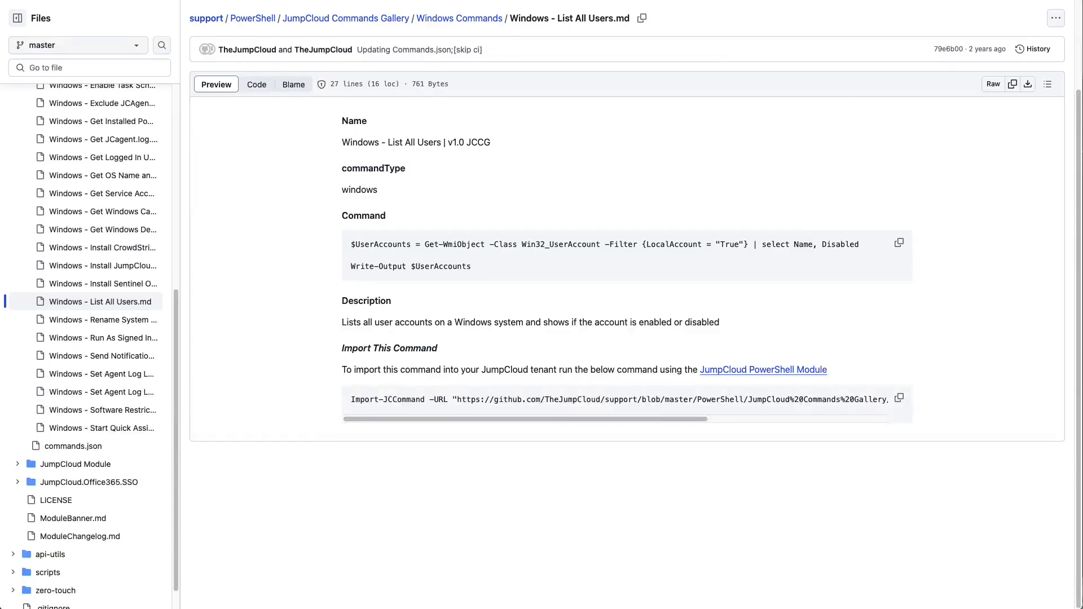
pyautogui.click(898, 244)
pyautogui.hotkey('ctrl', 'shift', 'Tab')
pyautogui.hotkey('ctrl', 'v')
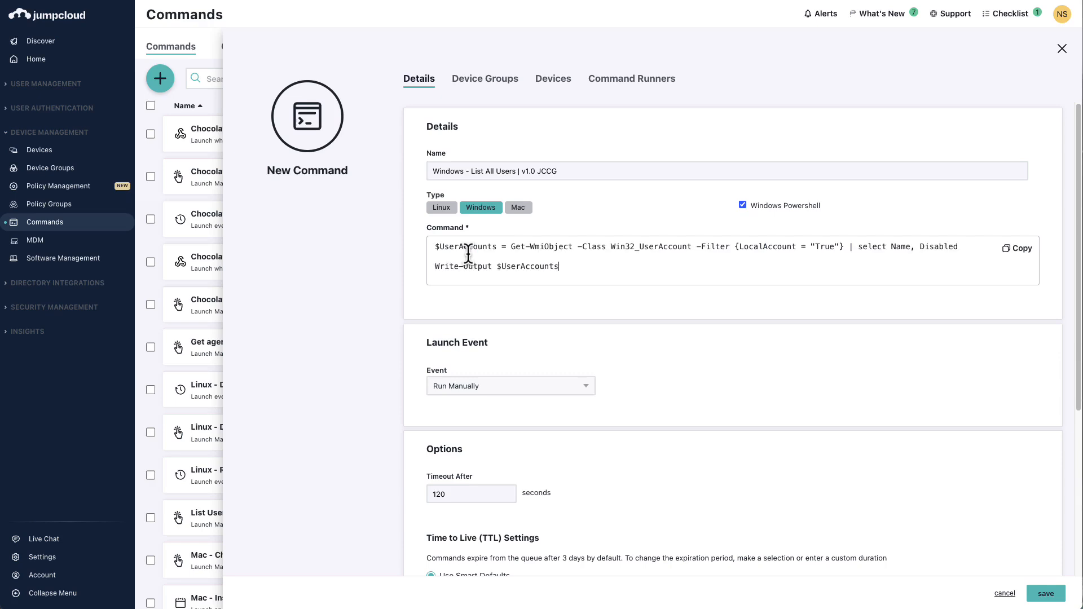
# Step: Review the remaining settings and device groups, and assign the command to the Windows 11 Home (22000.2538) device
pyautogui.scroll(-2, 609, 395)
pyautogui.scroll(-5, 610, 396)
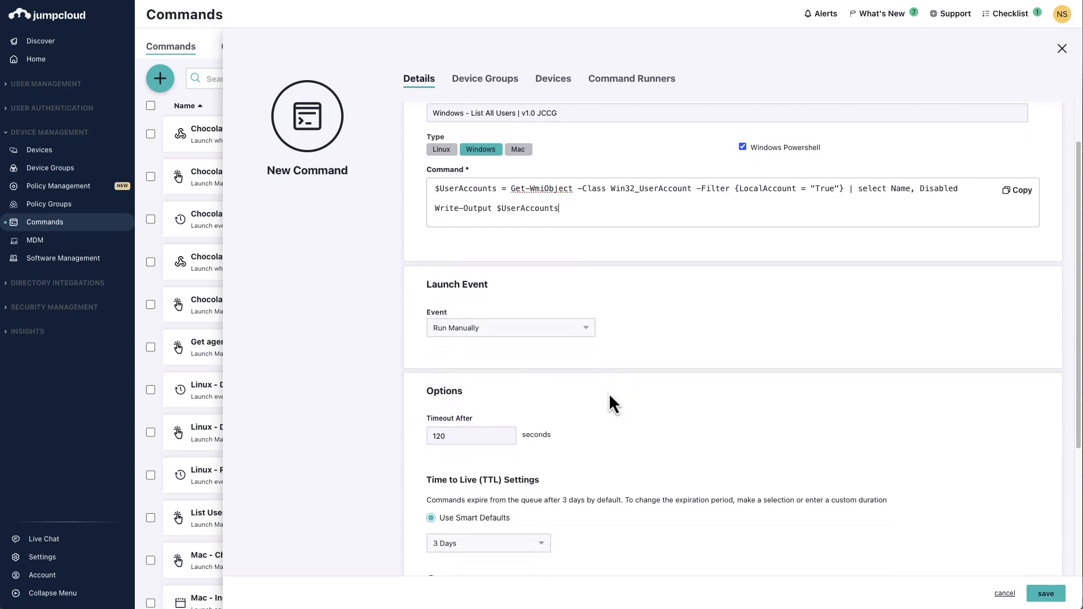
pyautogui.scroll(-4, 609, 396)
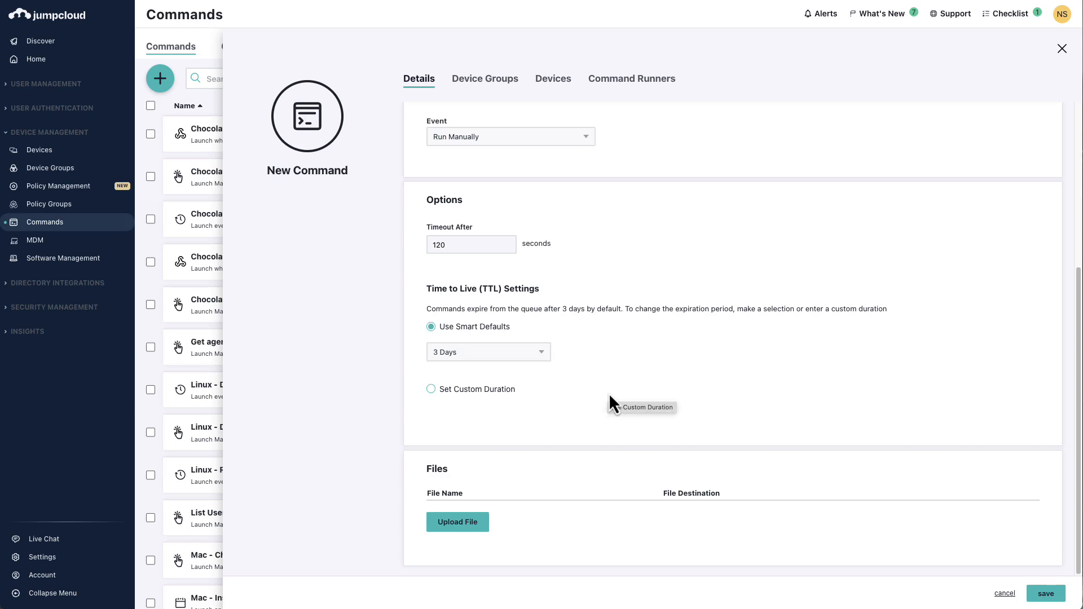
pyautogui.scroll(10, 608, 394)
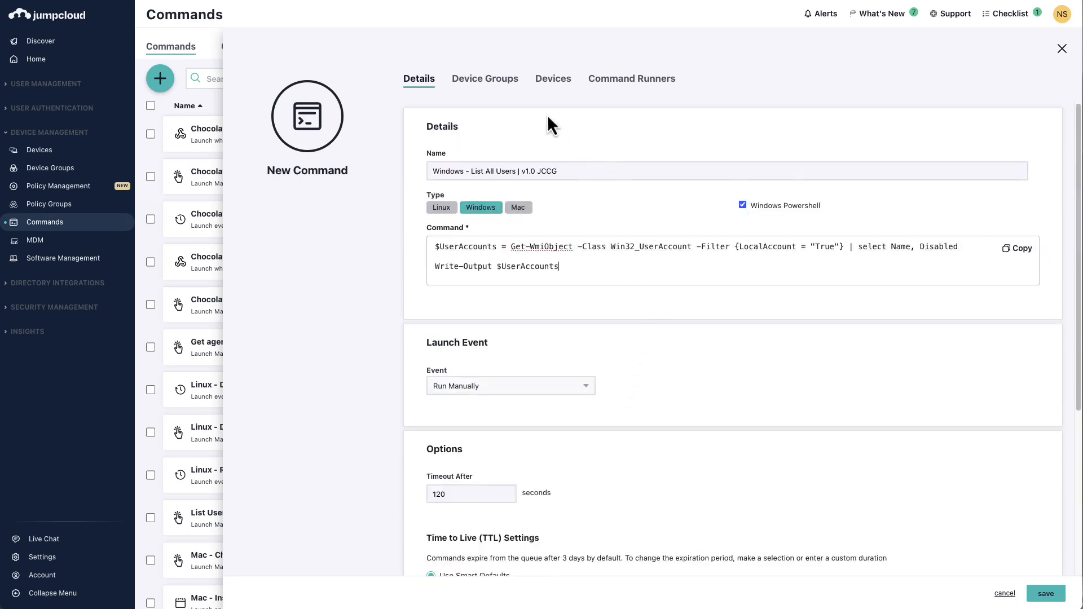
pyautogui.click(498, 88)
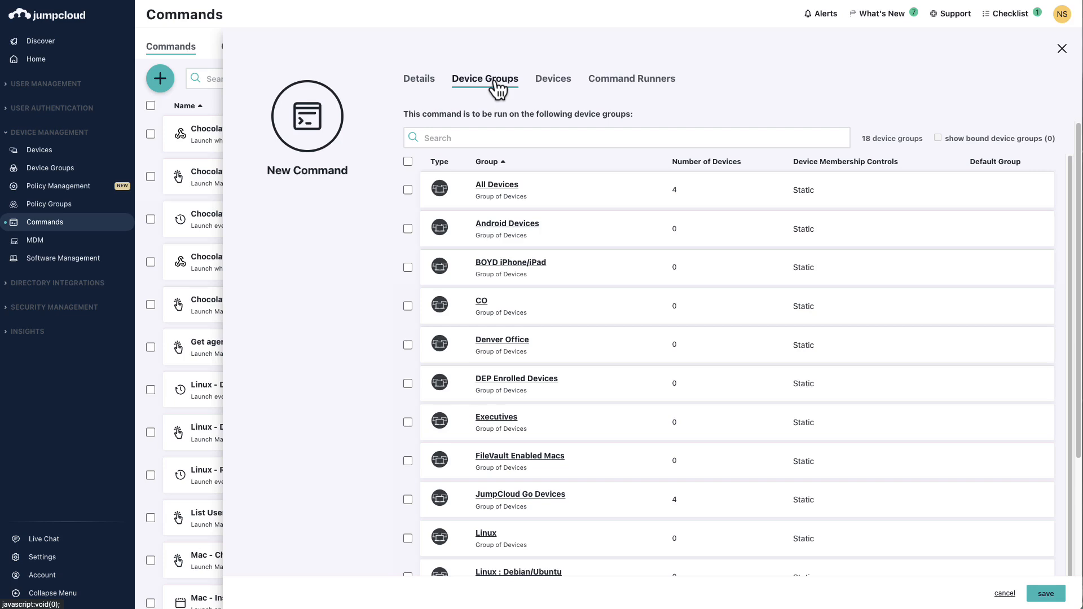
pyautogui.click(552, 83)
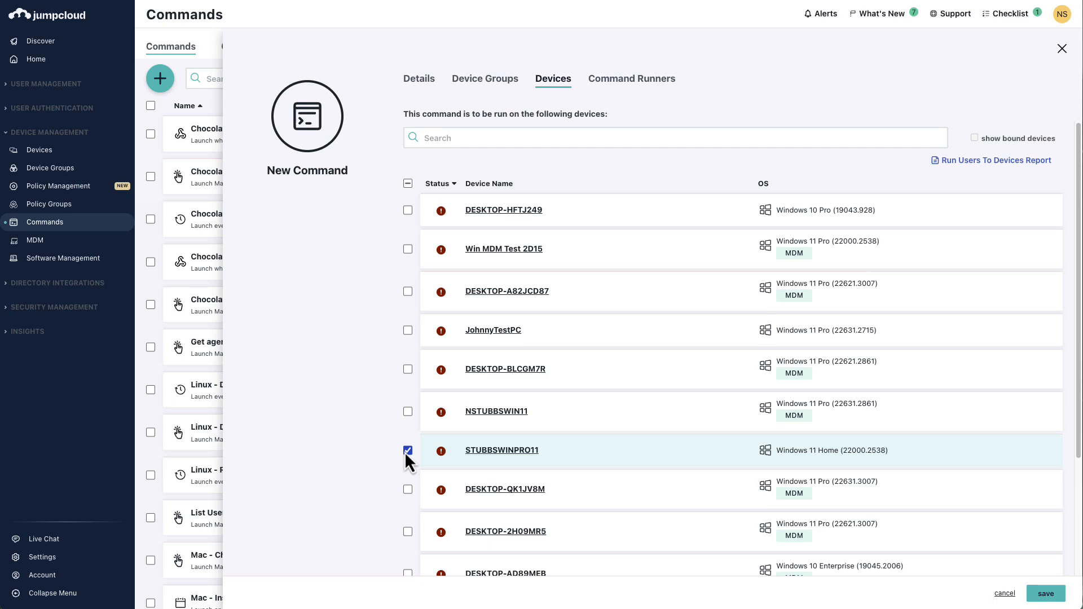
# Step: Check the available command runners and save the new command
pyautogui.click(649, 84)
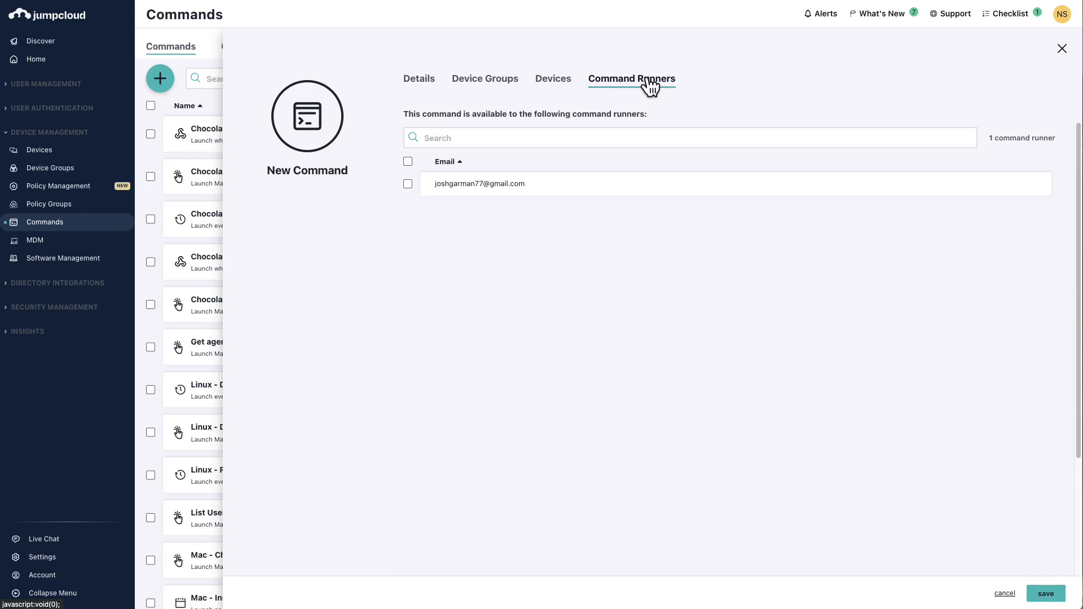
pyautogui.click(1039, 600)
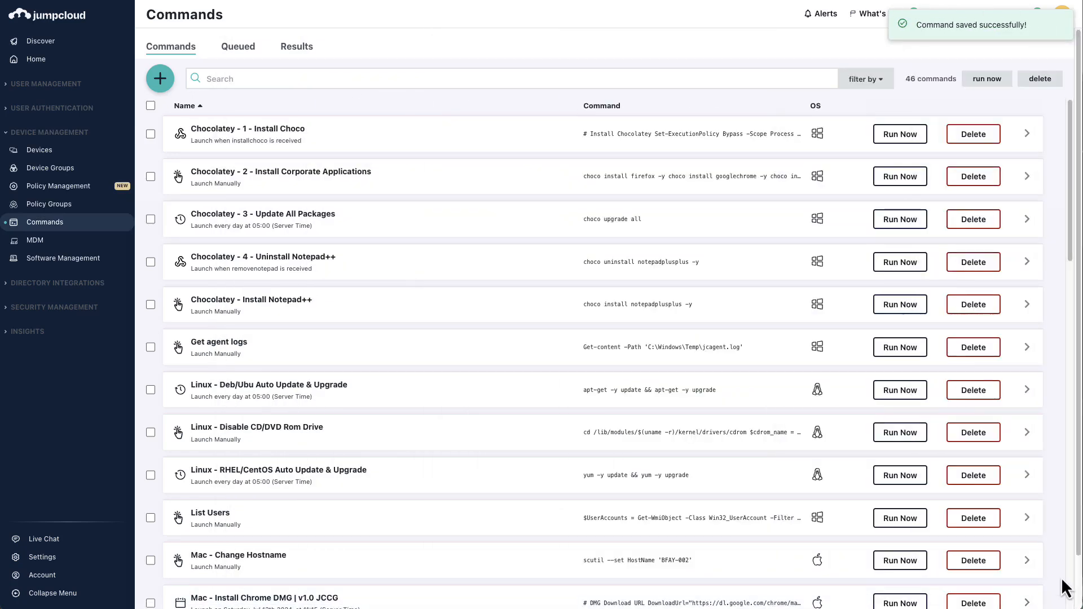
# Step: Find the "Windows - List All Users | v1.0 JCCG" command in the commands list and run it now
pyautogui.scroll(-5, 1061, 577)
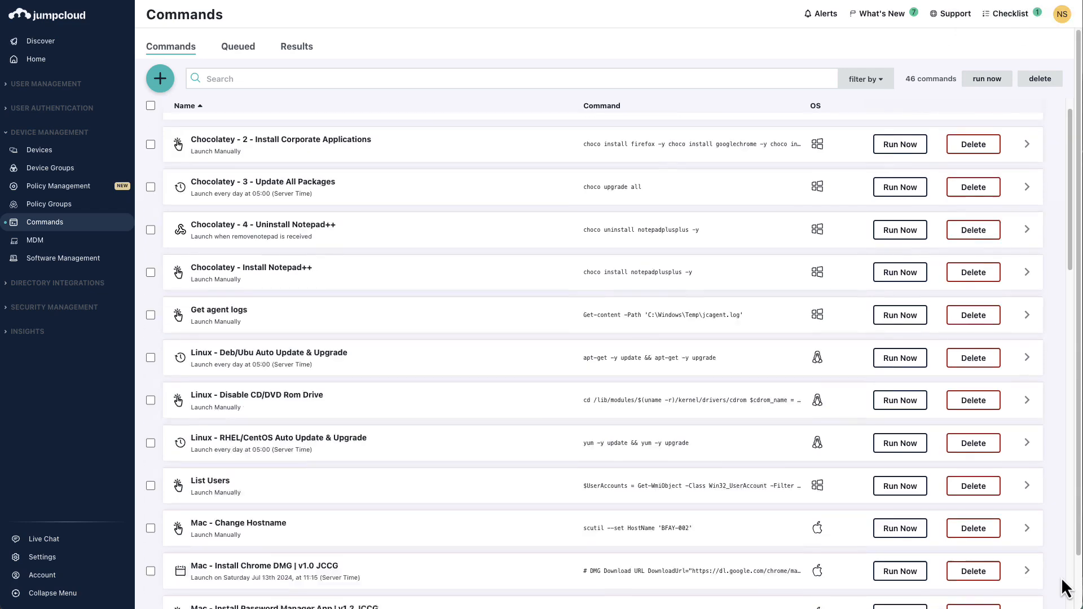
pyautogui.scroll(-8, 1061, 577)
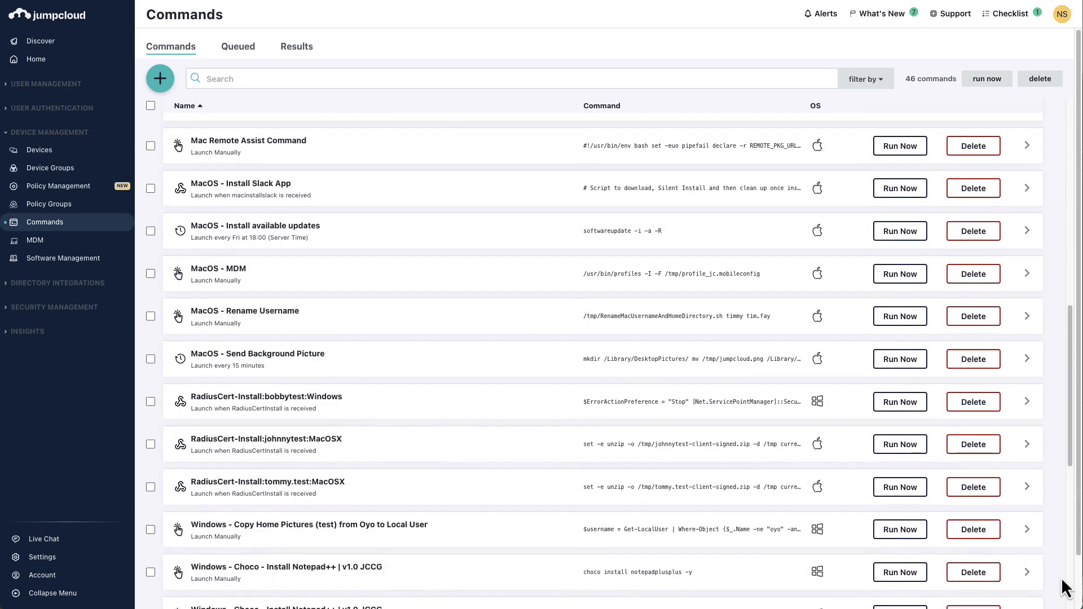
pyautogui.scroll(-6, 1061, 577)
pyautogui.scroll(-3, 1061, 577)
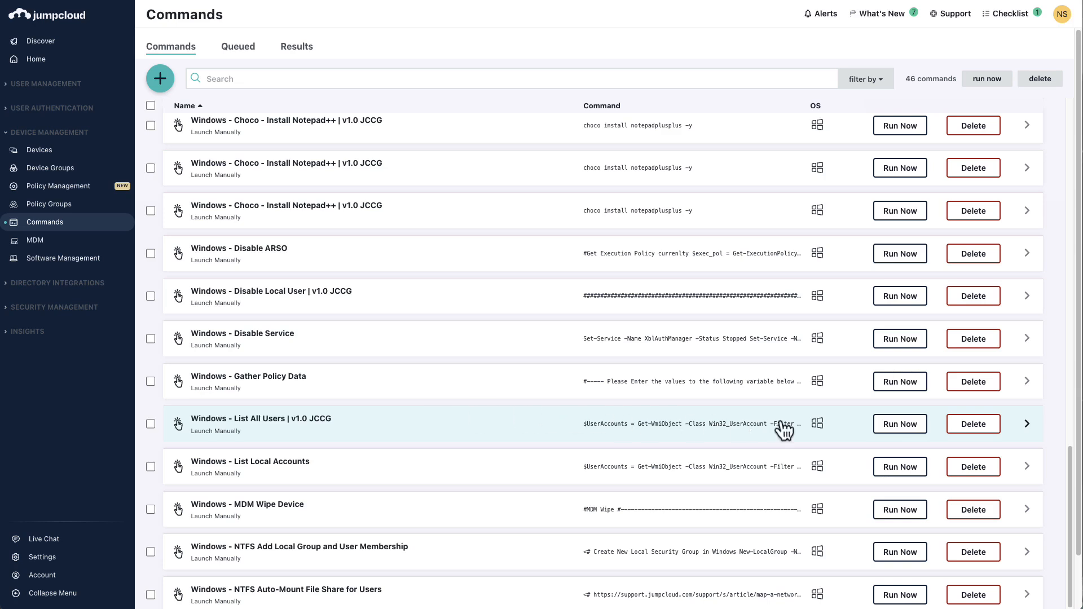
pyautogui.click(902, 430)
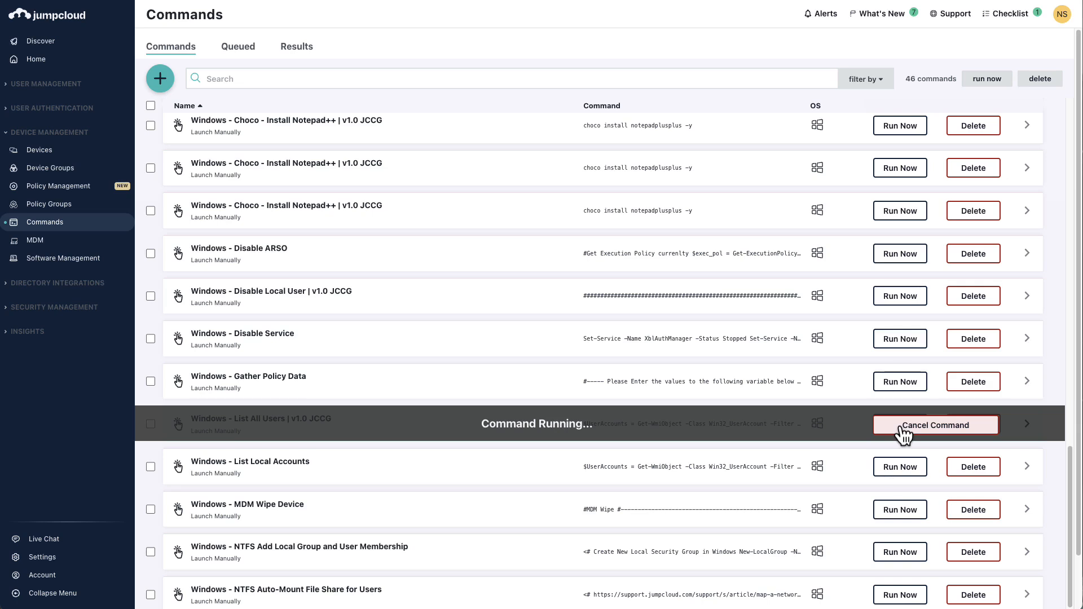
# Step: Check the queue details of "Windows - List All Users | v1.0 JCCG" and its entry in the command results
pyautogui.click(235, 51)
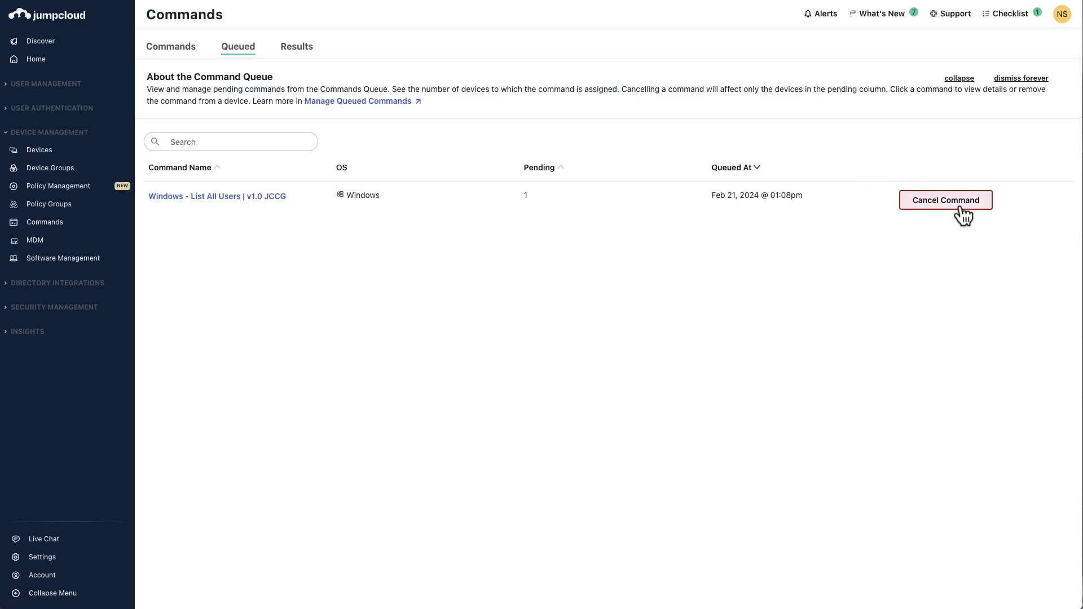
pyautogui.click(209, 198)
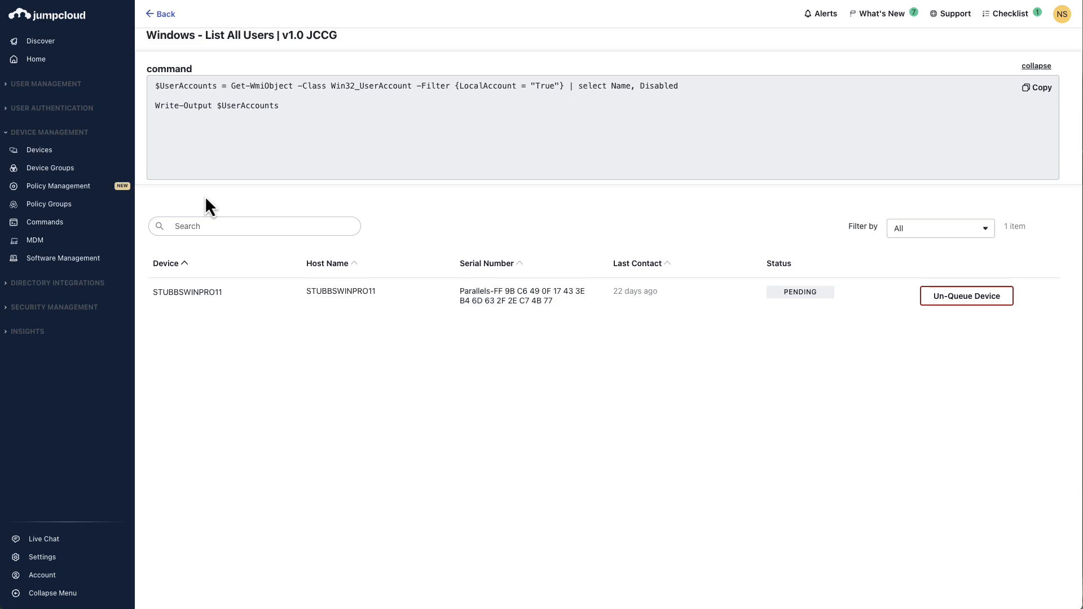
pyautogui.click(162, 14)
pyautogui.click(310, 53)
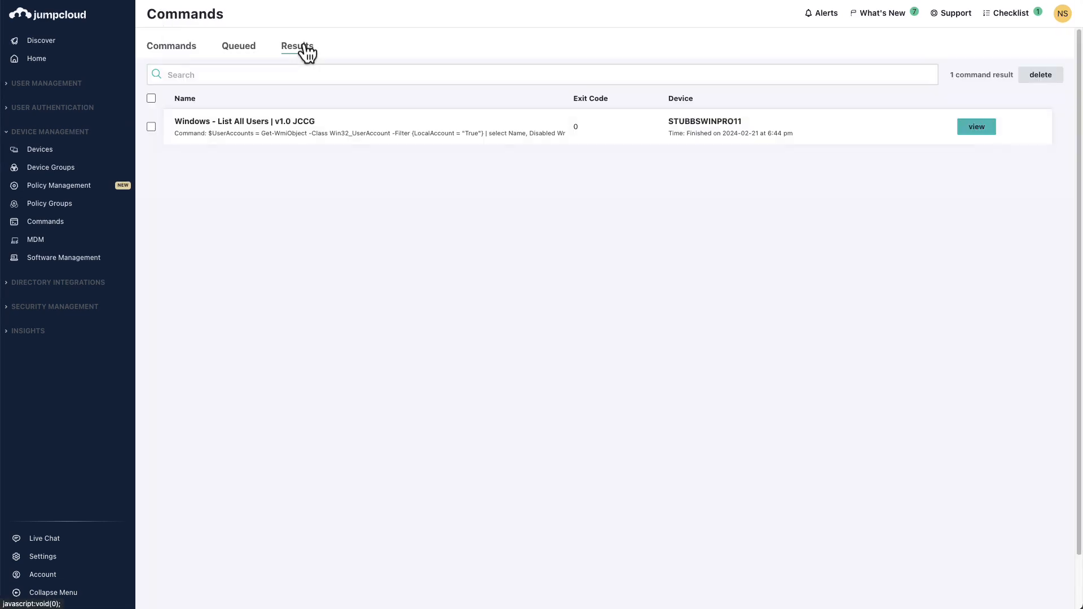
pyautogui.click(648, 139)
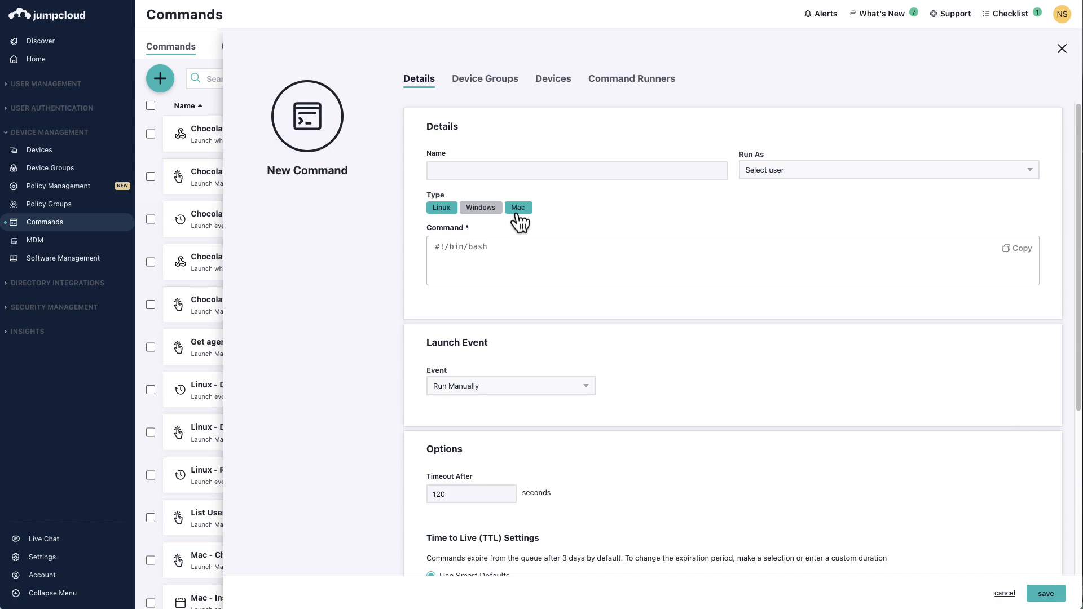
# Step: Set the new command's type to Mac, examine the available Run As users, and close the form without saving
pyautogui.click(518, 208)
pyautogui.click(808, 171)
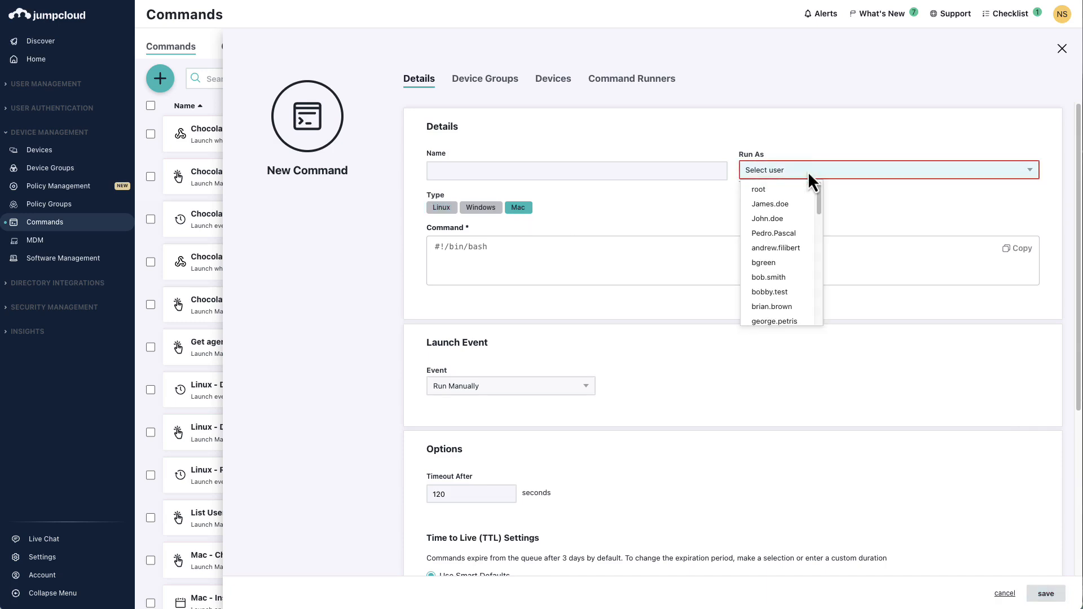
pyautogui.scroll(-3, 804, 231)
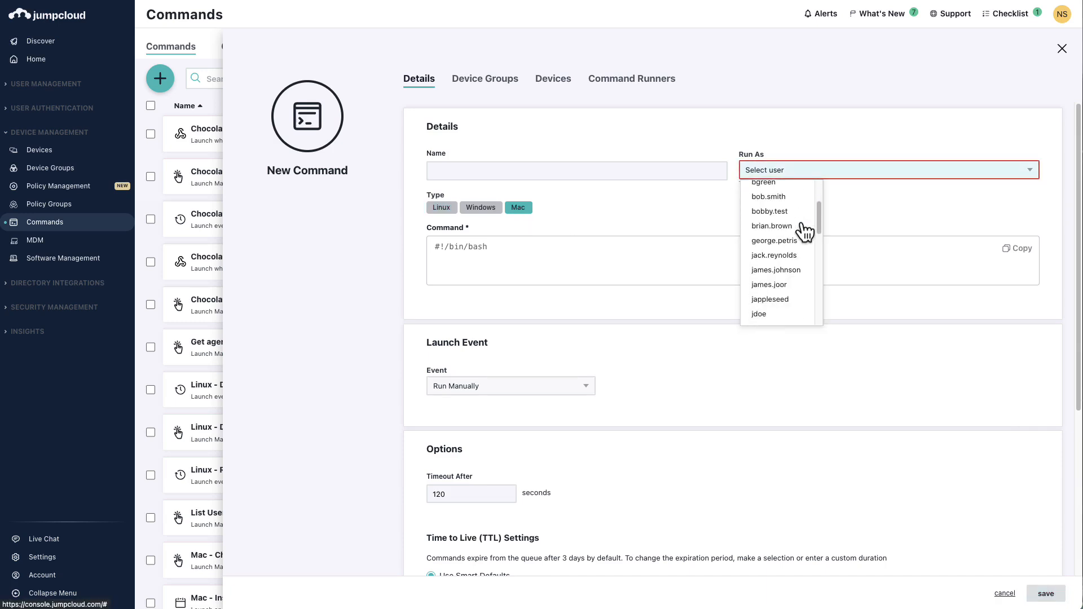
pyautogui.click(798, 174)
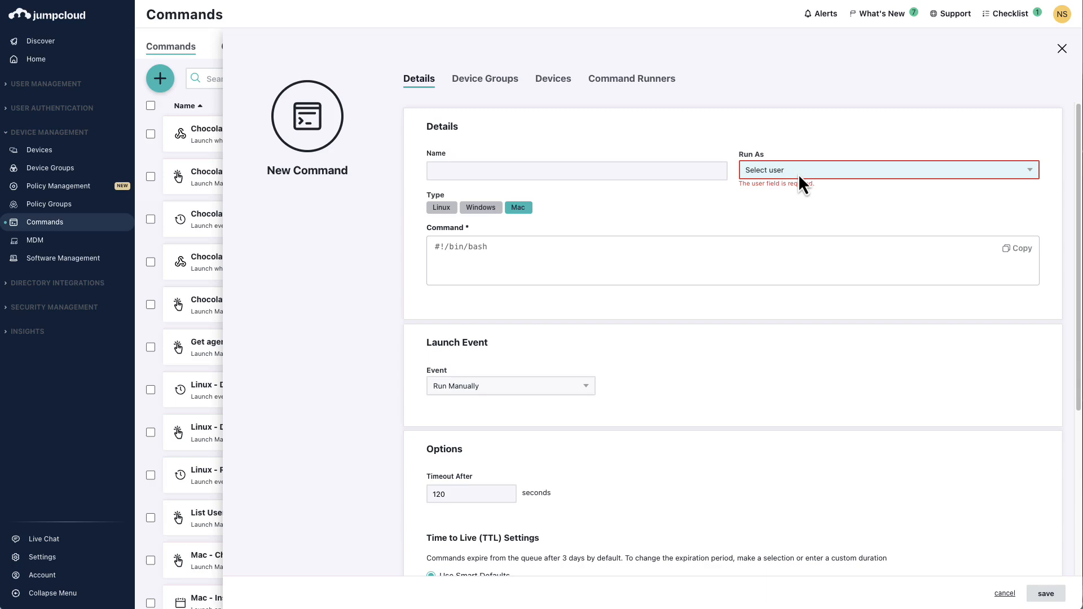
pyautogui.press('Escape')
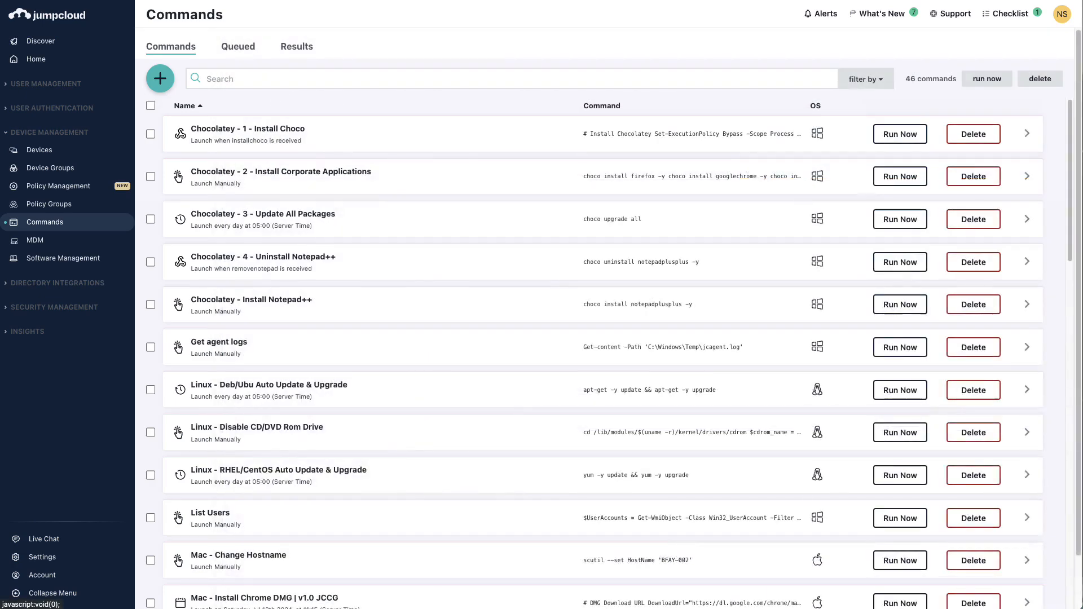